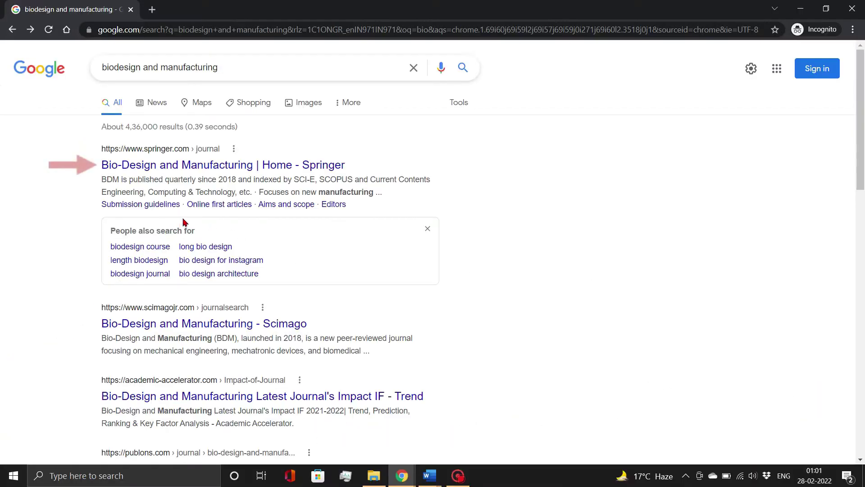
Open the 'Bio-Design and Manufacturing | Home - Springer' result from the Google search
click(216, 173)
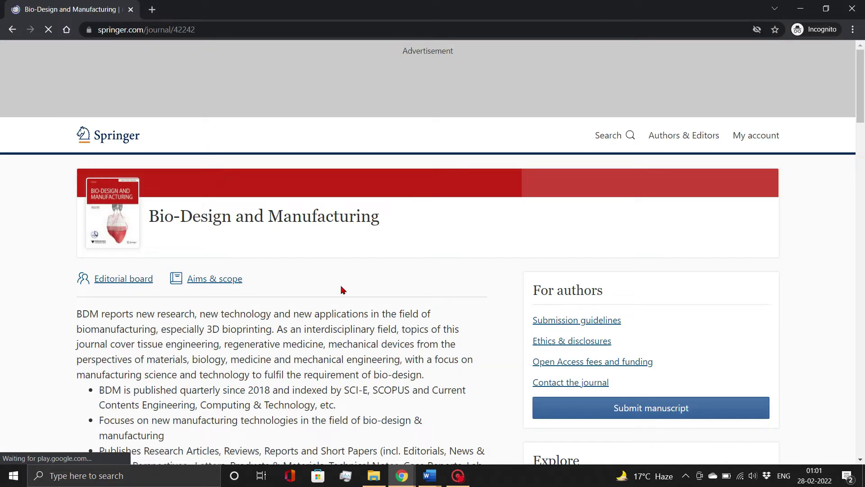
Go to the journal's Editorial Manager submission site and log in as an author
click(588, 414)
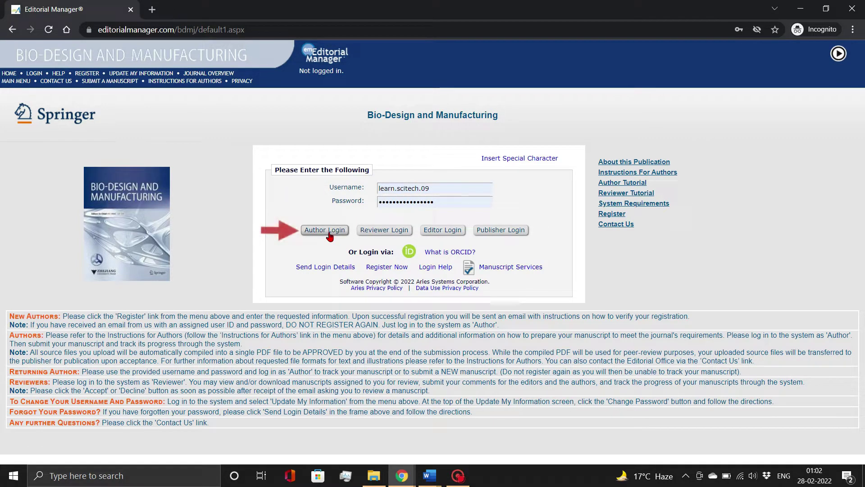
click(330, 233)
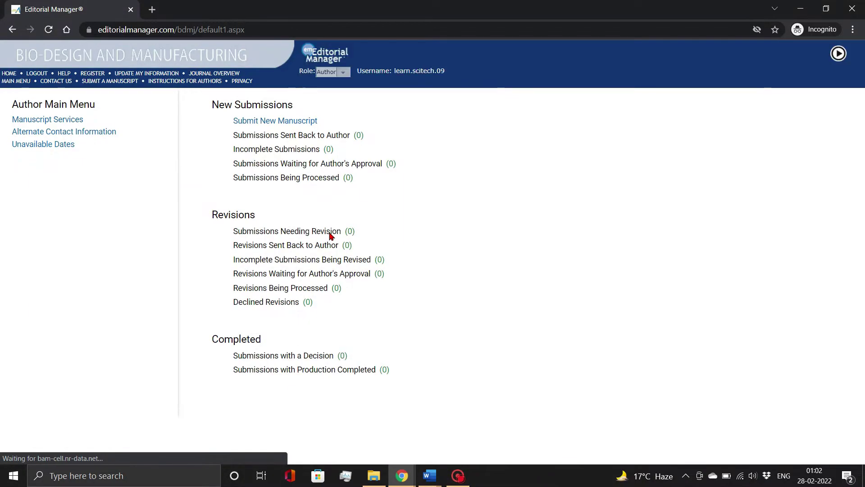
Start a new submission with article type Review and proceed to Attach Files
click(292, 125)
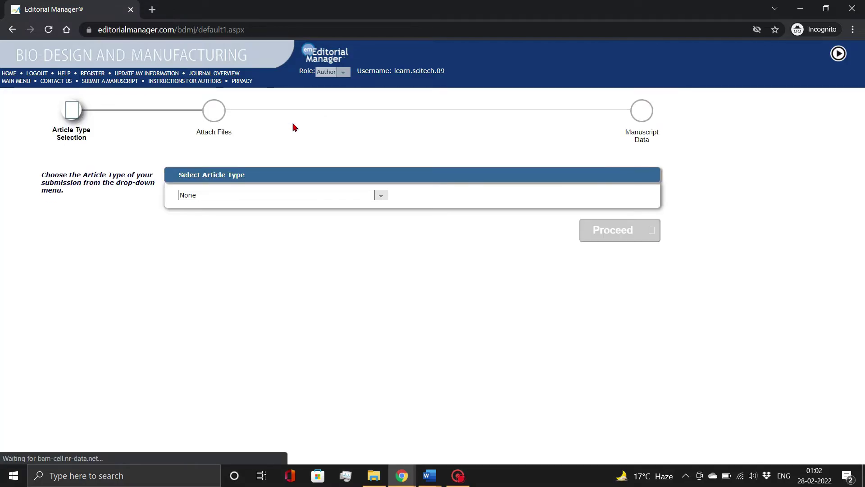
click(286, 198)
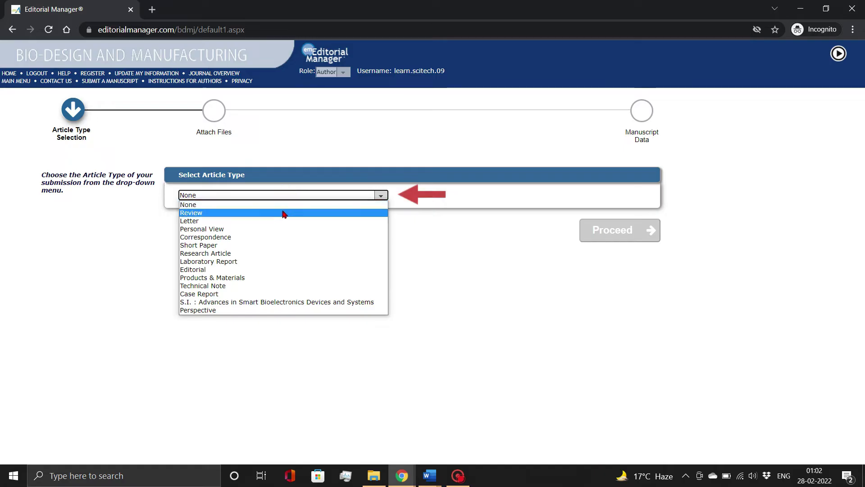
click(283, 213)
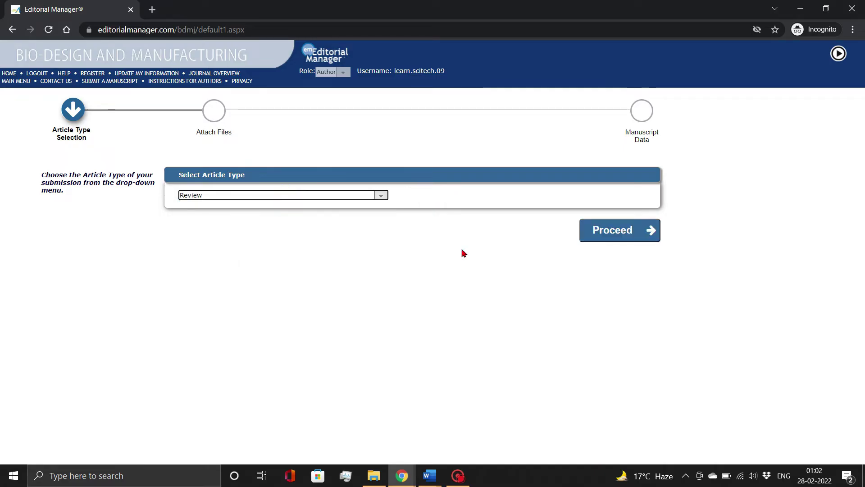
click(604, 232)
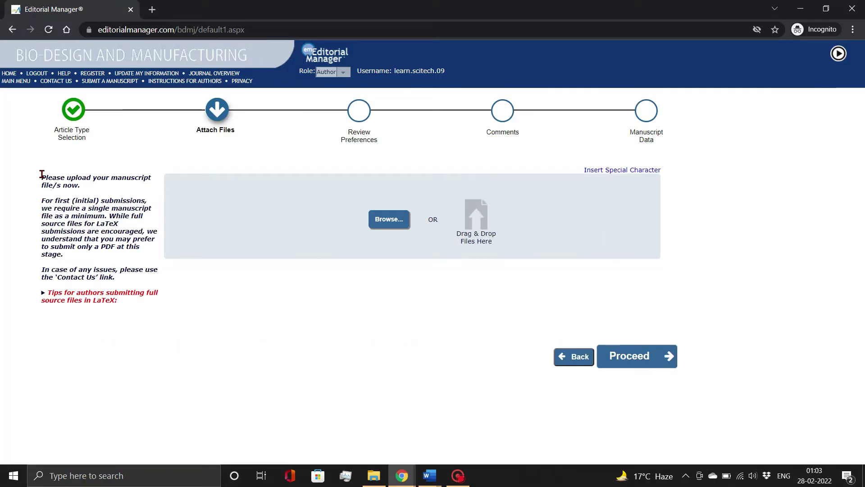
Upload the manuscript Word file and set its item type to Manuscript
triple_click(43, 176)
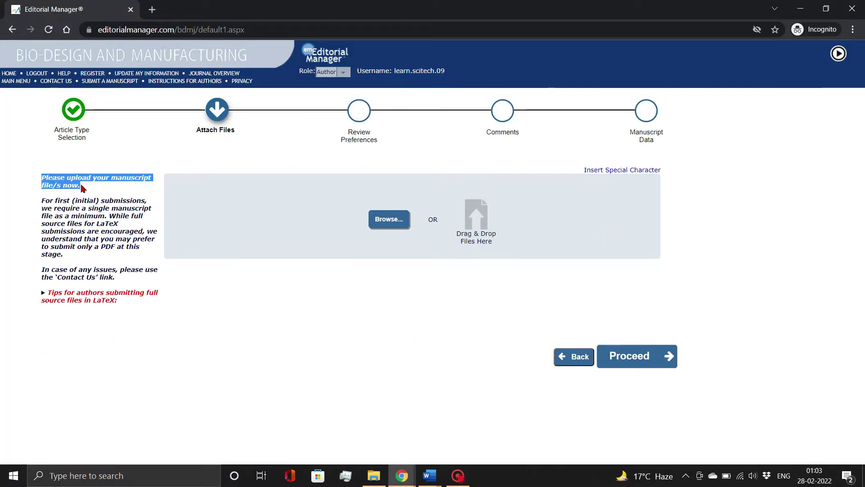
click(412, 284)
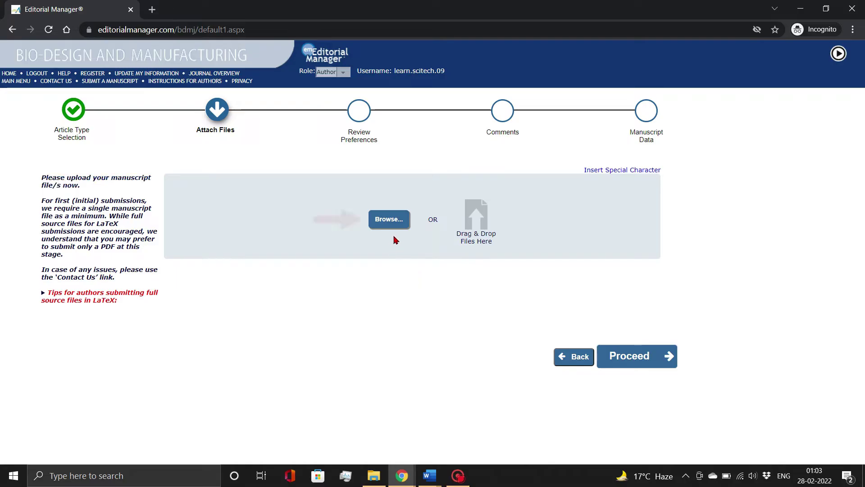
click(392, 221)
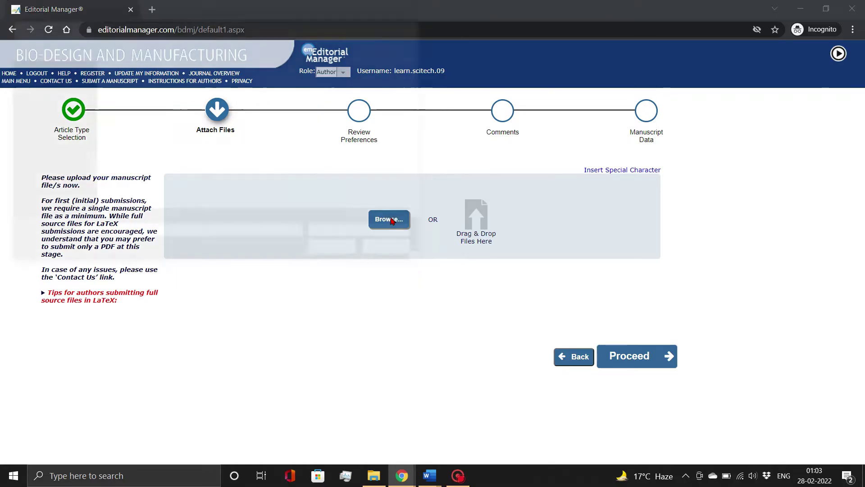
double_click(152, 108)
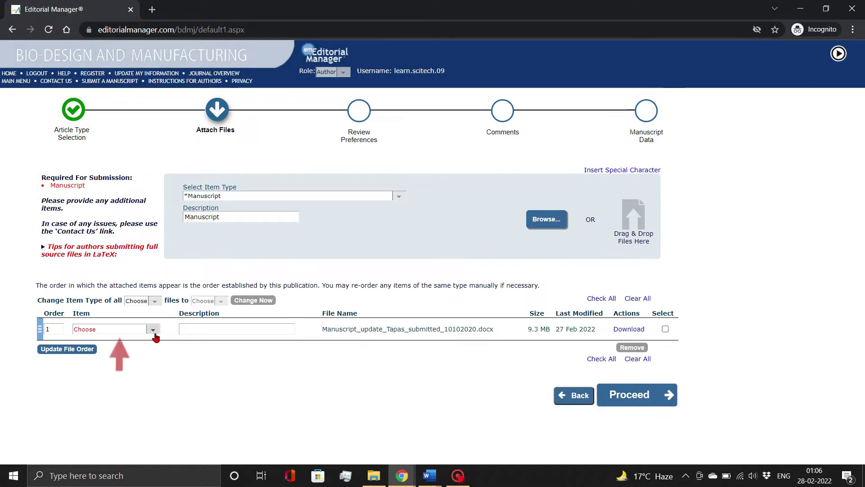
click(153, 329)
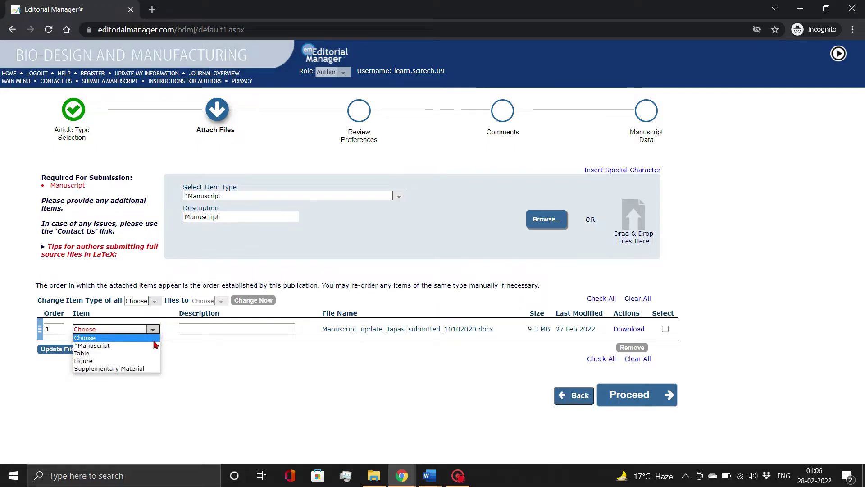
click(155, 345)
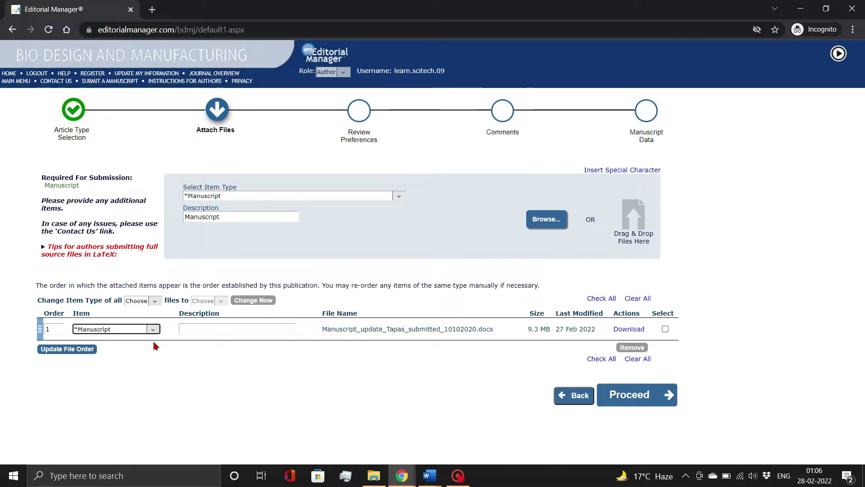
click(208, 326)
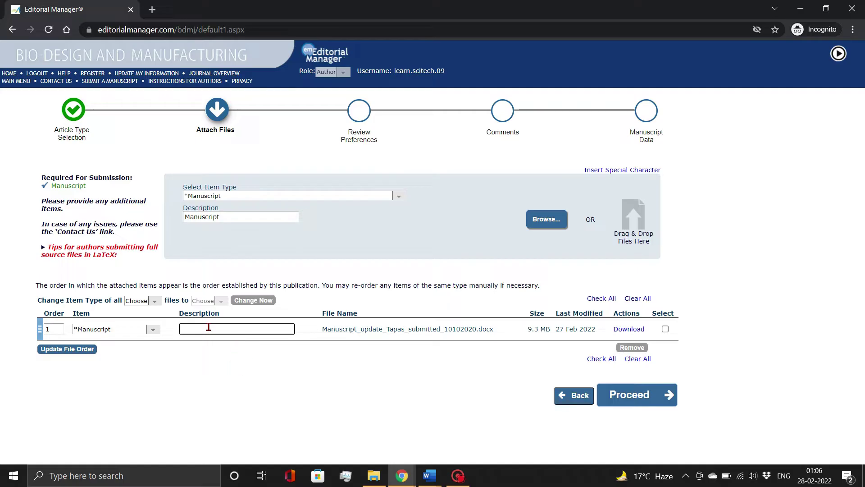
click(246, 351)
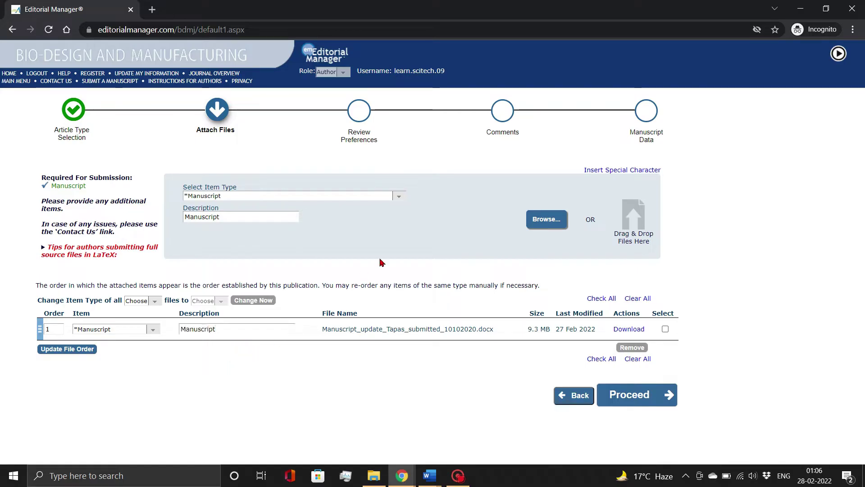
Prepare the next upload as item type Figure described 'Figure 1', opening the file chooser
click(399, 196)
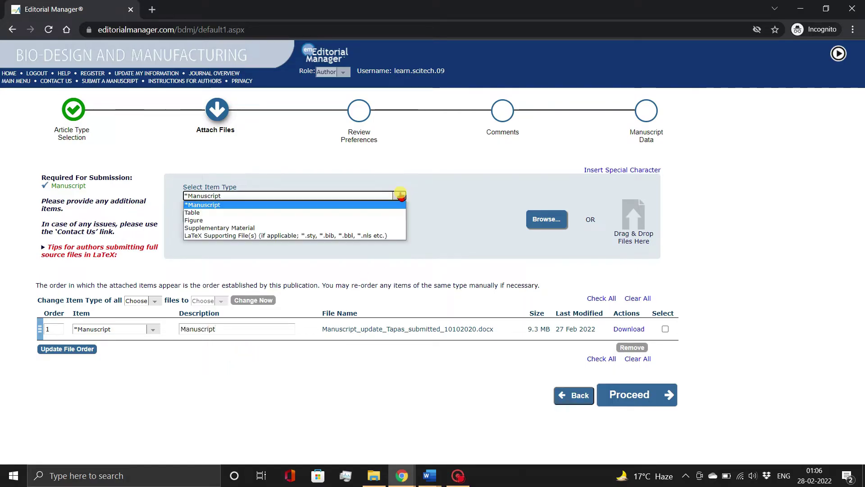
click(388, 220)
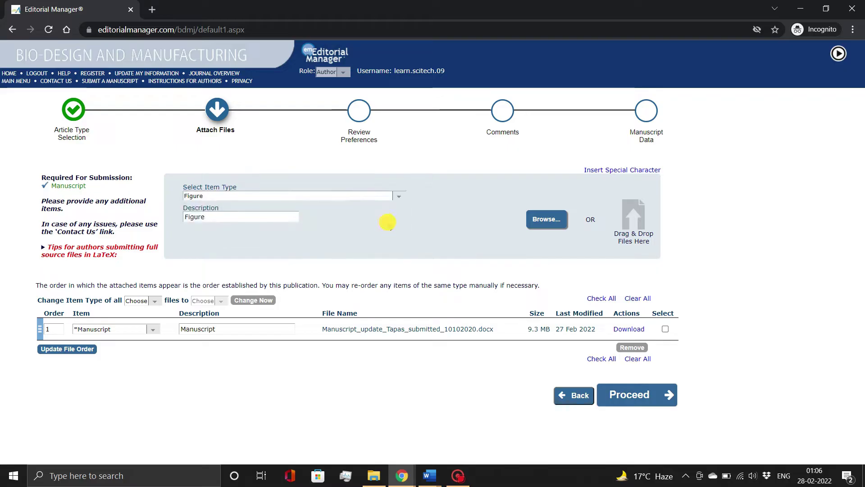
click(279, 217)
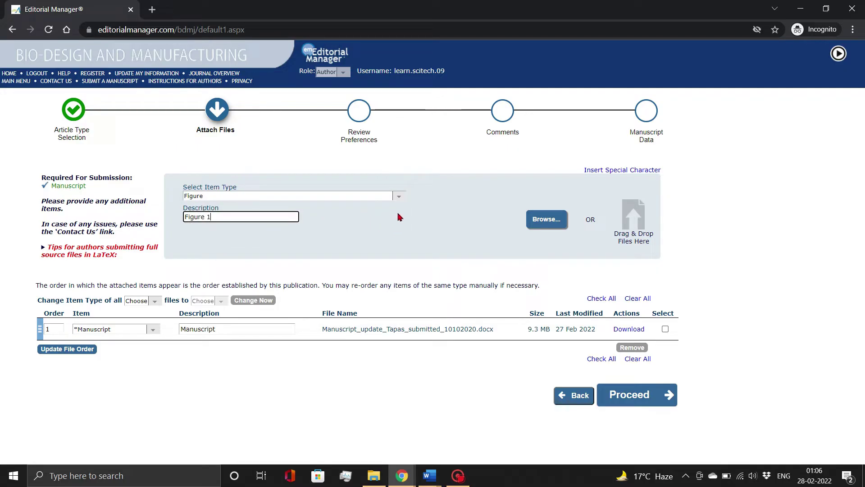
click(546, 219)
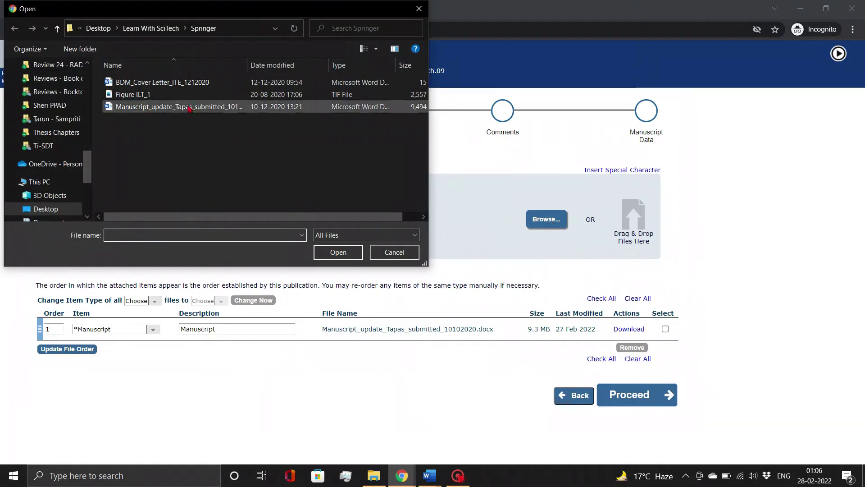
Upload Figure ILT_1.tif as Figure 1, check the file list, and proceed
double_click(135, 94)
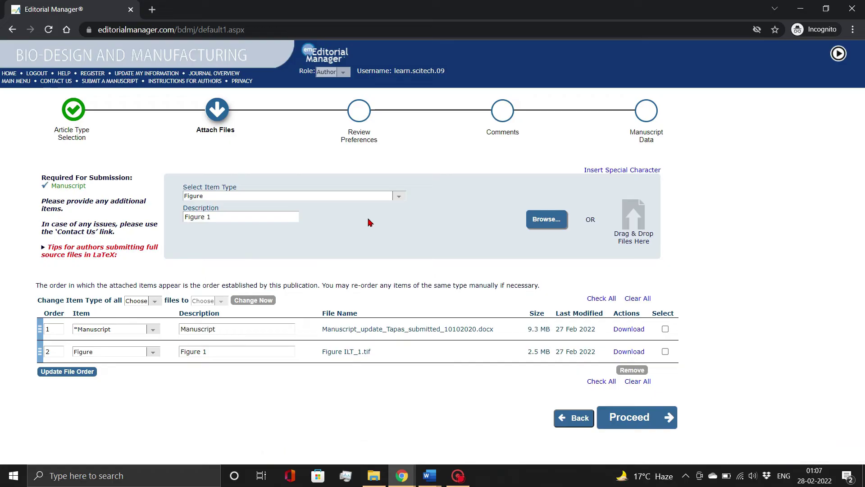
click(666, 329)
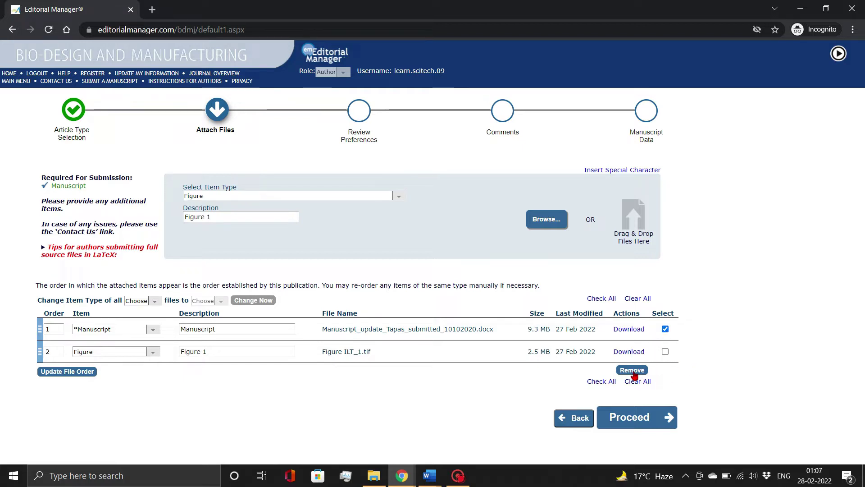
click(666, 329)
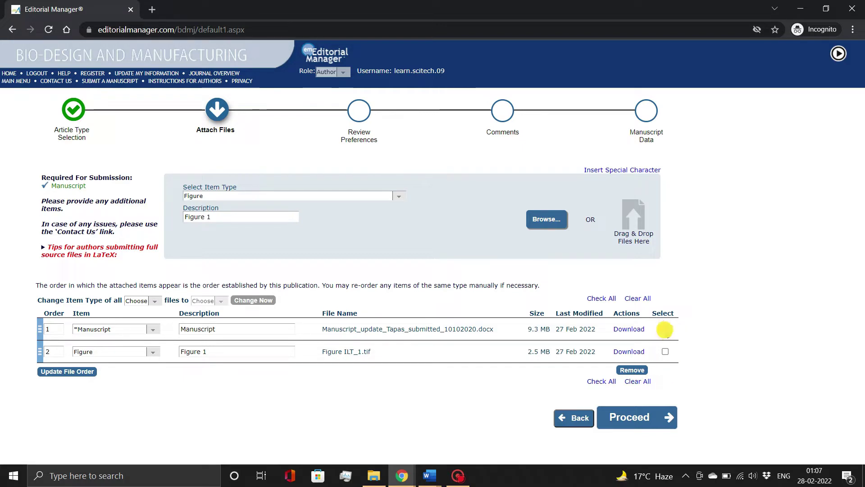
click(644, 418)
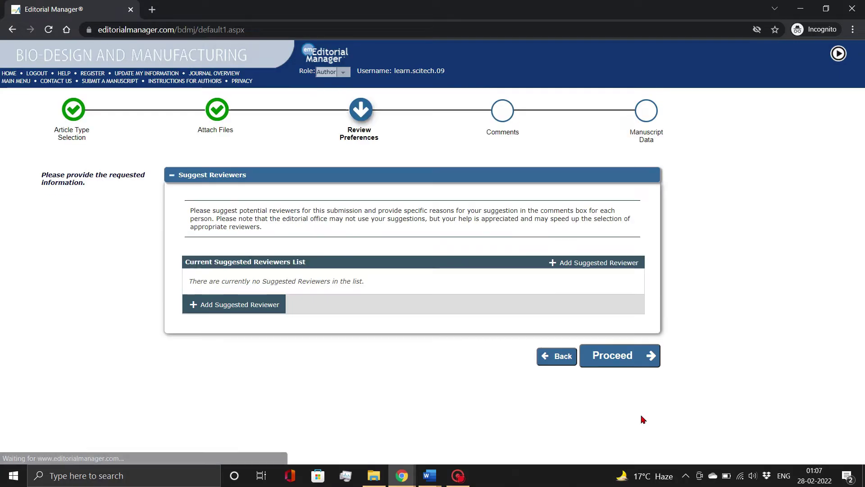
Add a suggested reviewer from Indian Institute of Science, a tissue engineering expert, then proceed to Comments
drag(188, 262, 304, 262)
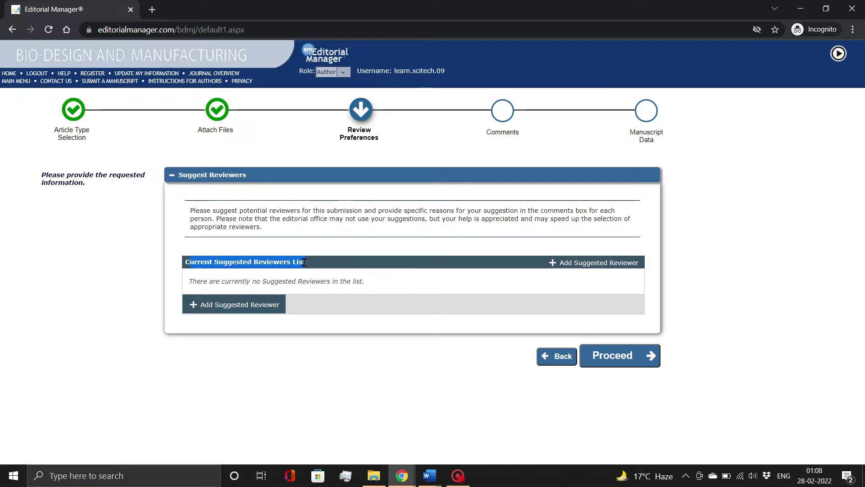
click(203, 305)
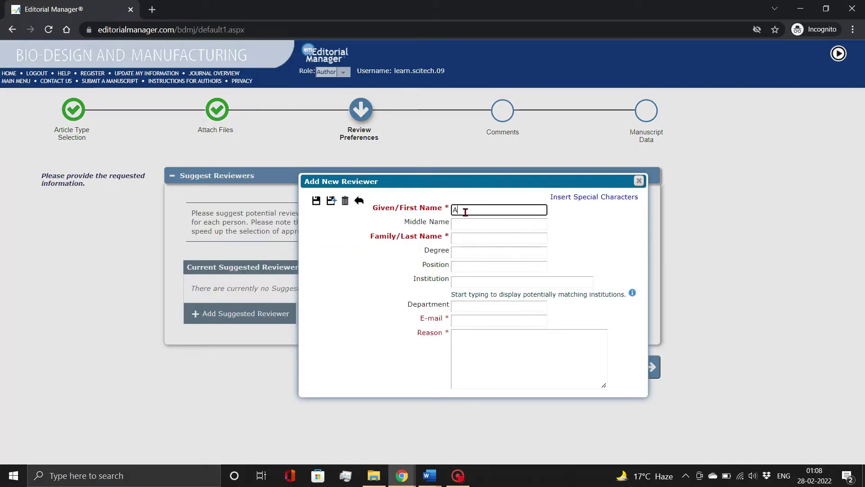
click(462, 280)
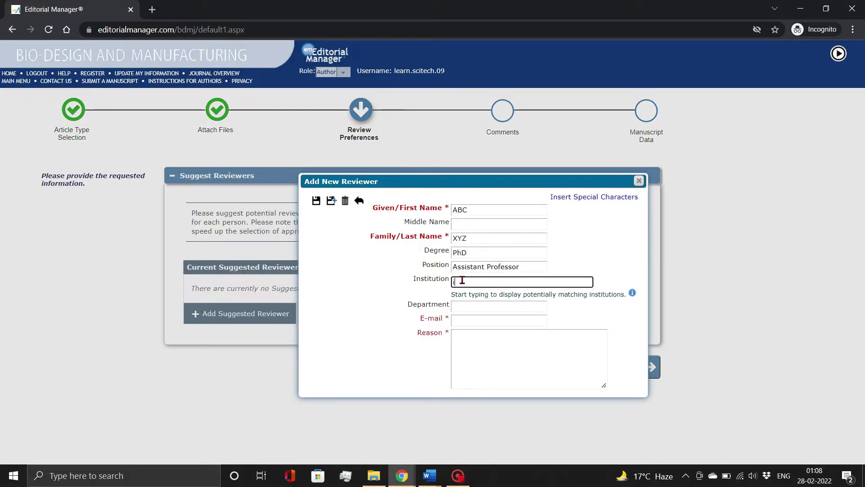
text(indian institute of)
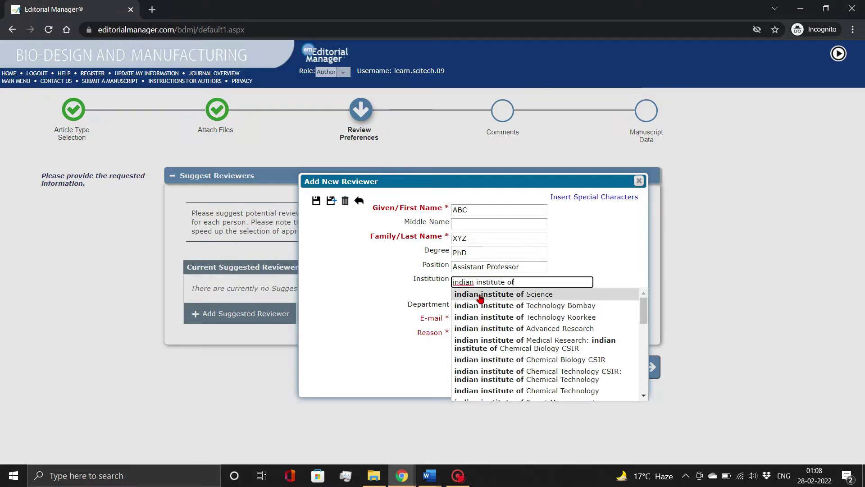
click(479, 294)
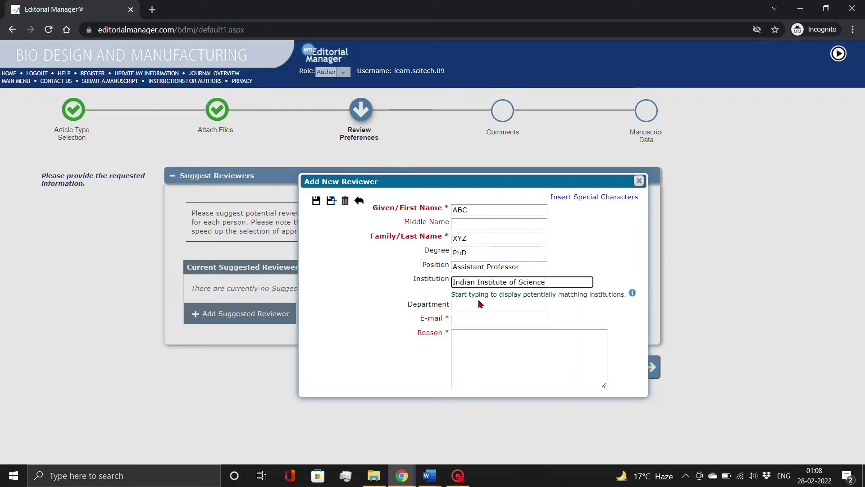
click(471, 318)
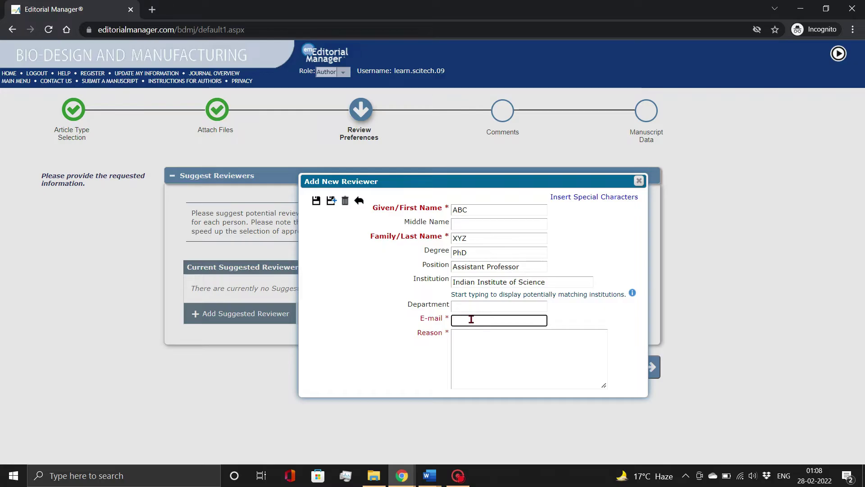
click(474, 339)
text(Prof. XYZ is an expert in the field of tissue engineering and regenerative medicines)
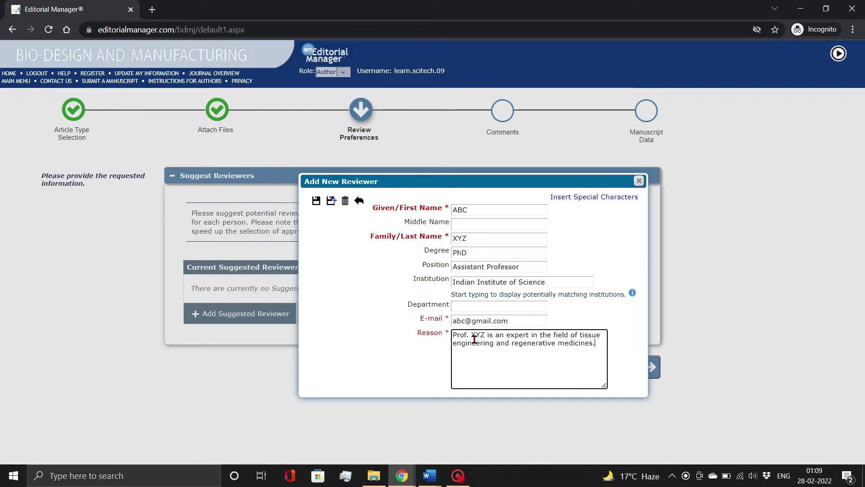
click(343, 287)
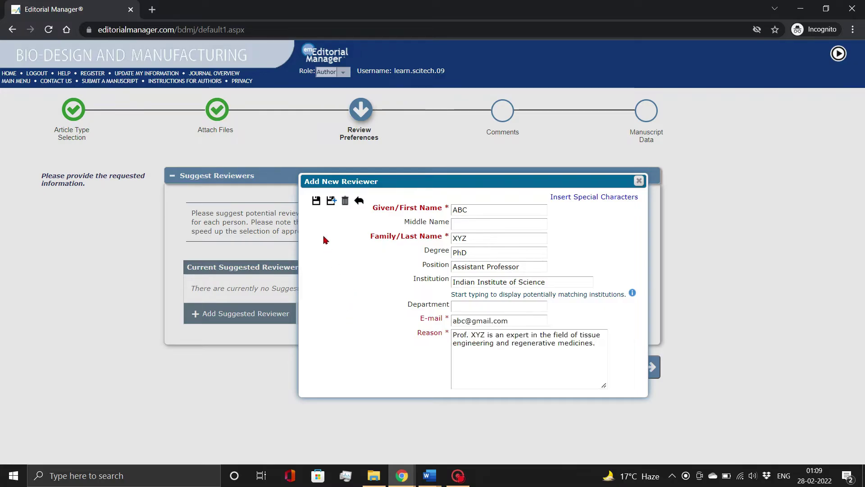
click(316, 201)
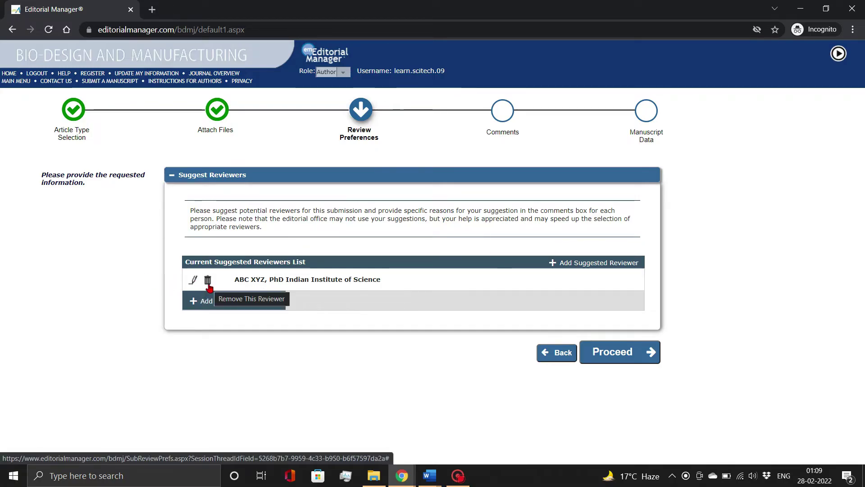
click(489, 365)
click(609, 350)
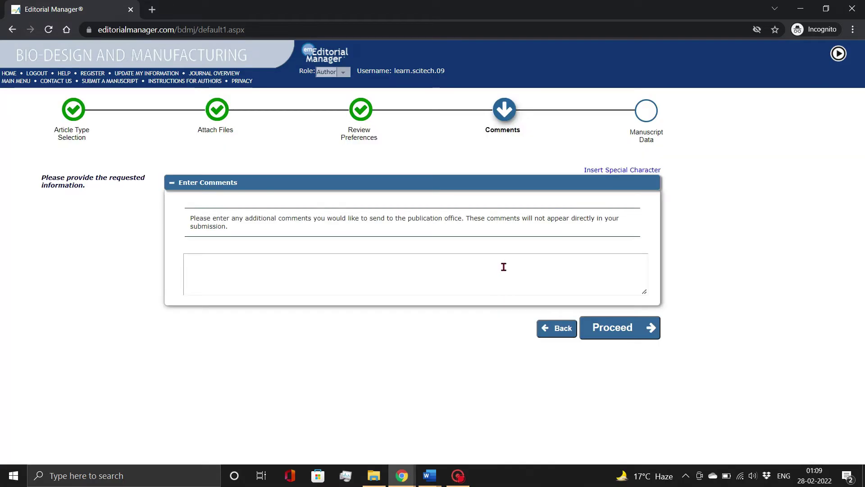
Copy the entire cover letter text from the Word document
click(502, 265)
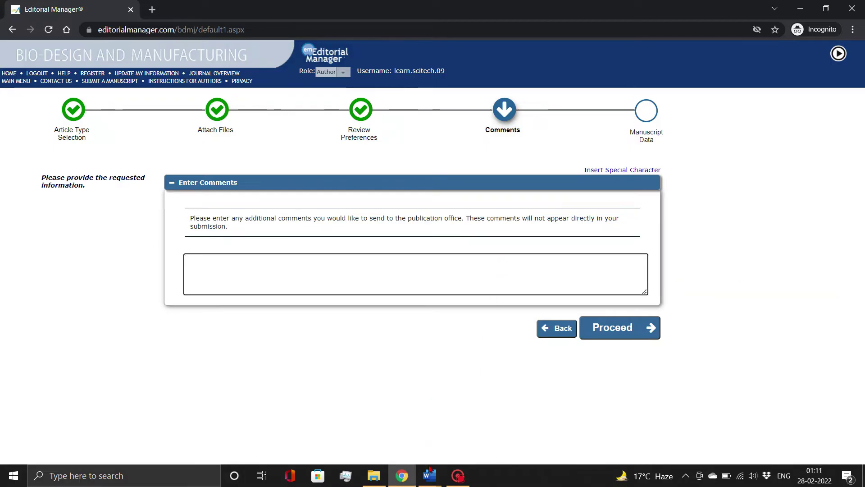
click(429, 474)
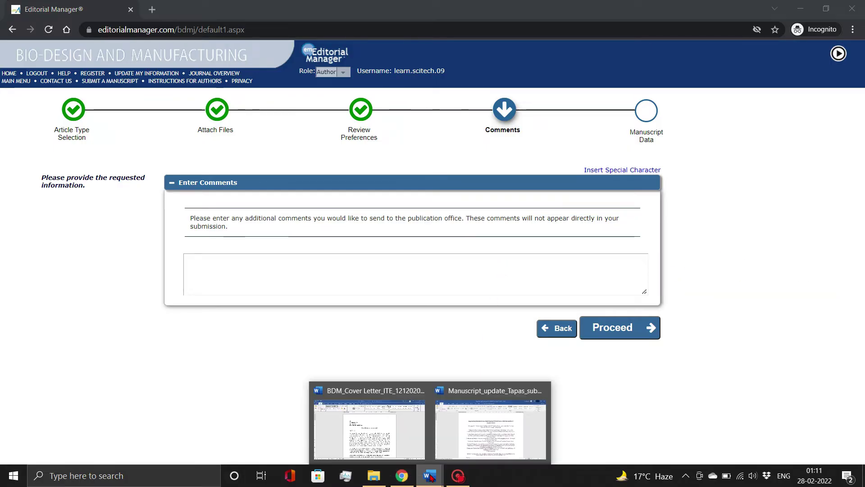
click(395, 409)
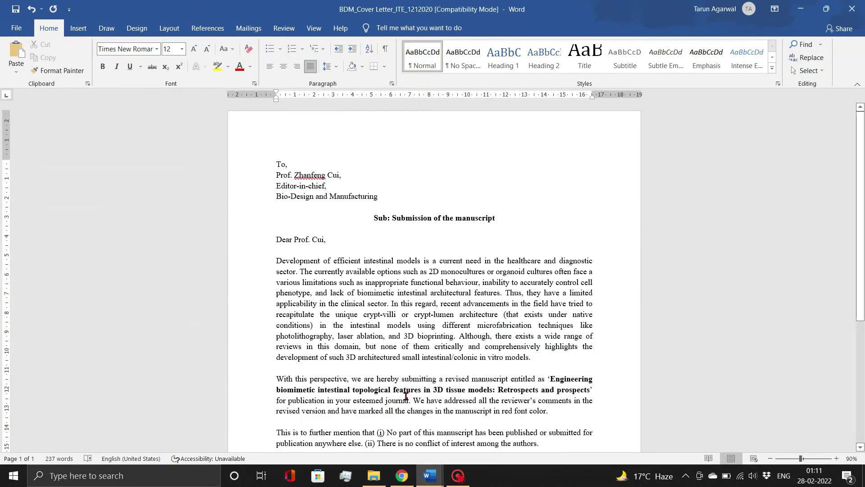
key(ctrl+a)
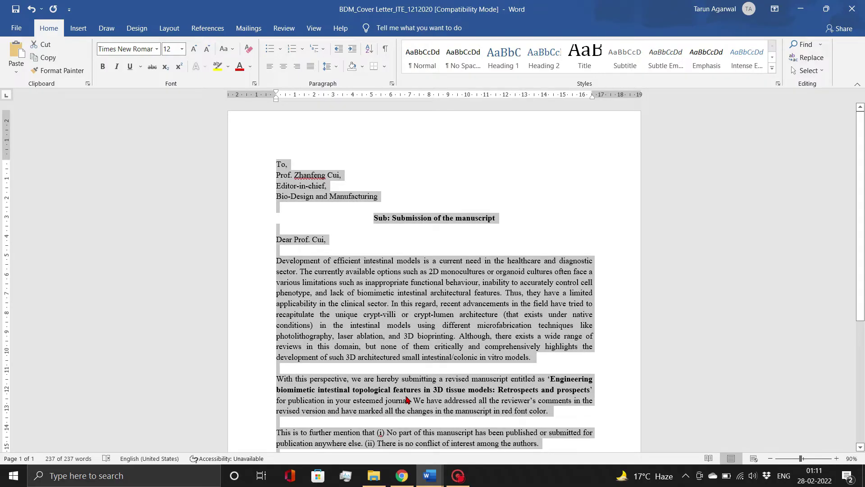
click(402, 476)
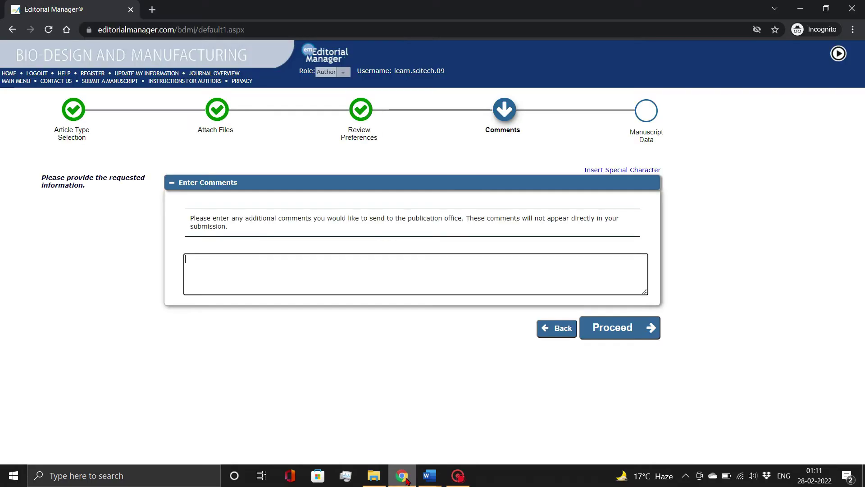
Paste the cover letter into Enter Comments and proceed to Manuscript Data
click(404, 280)
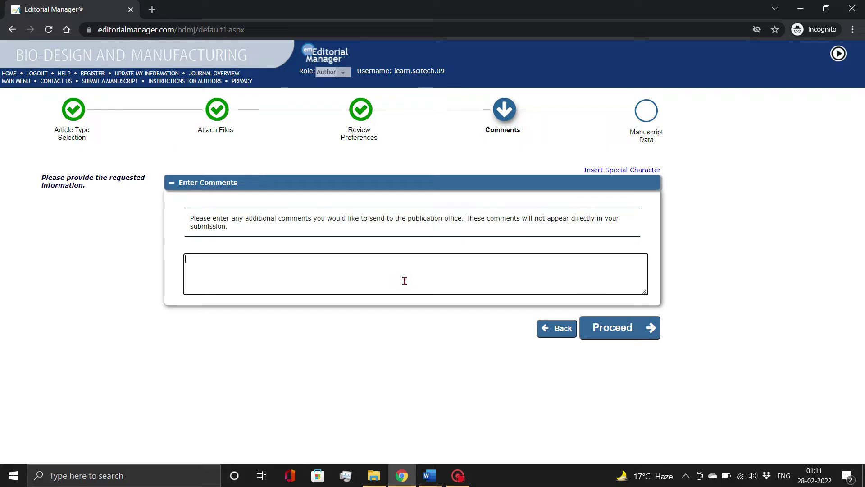
key(ctrl+v)
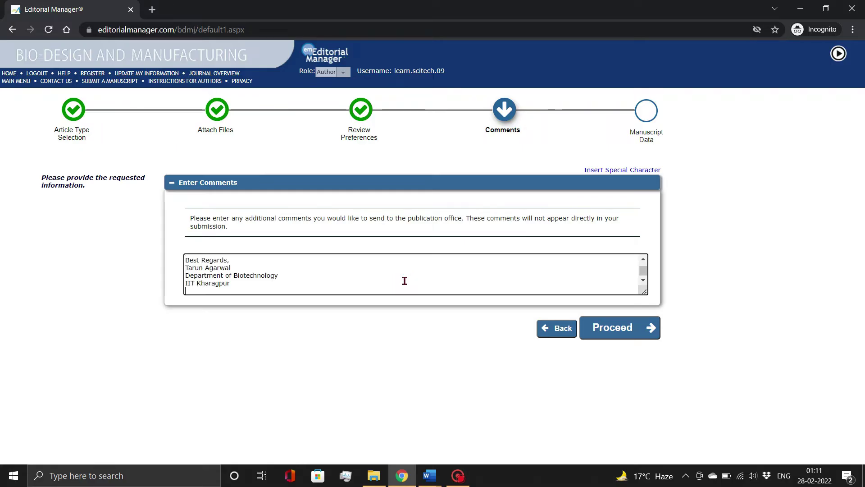
click(601, 334)
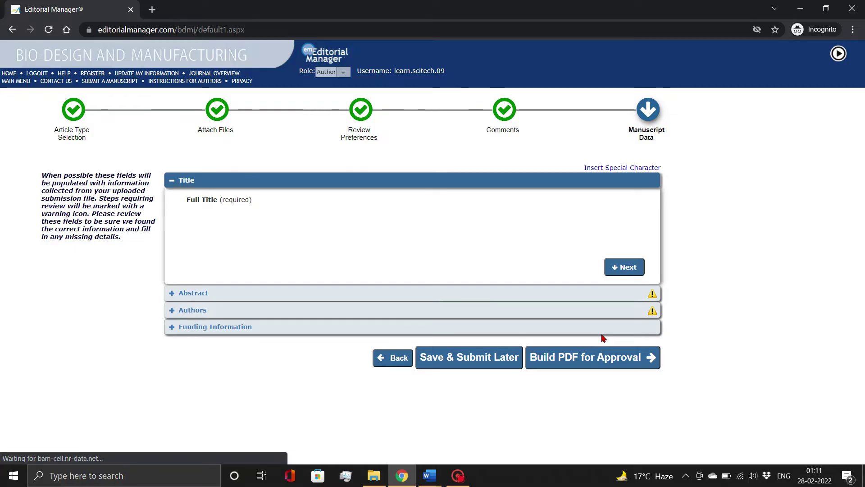
Review the pre-filled Full Title and Abstract, then continue to the Authors section
click(546, 228)
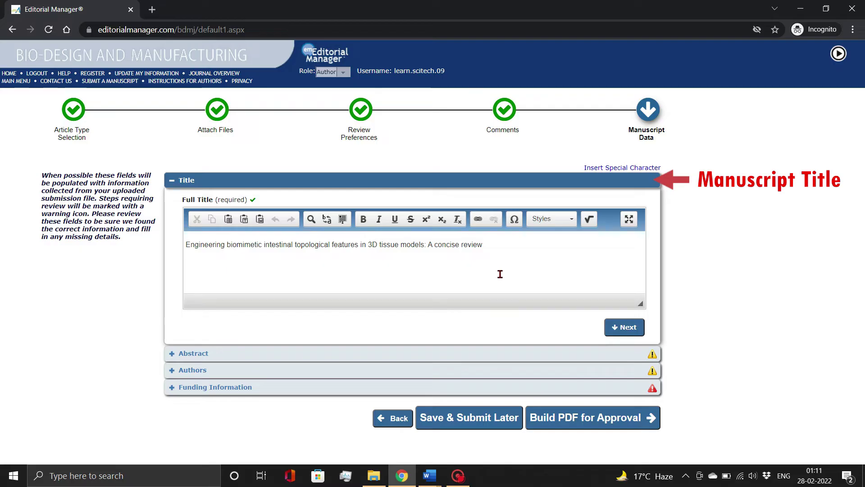
click(499, 273)
click(619, 332)
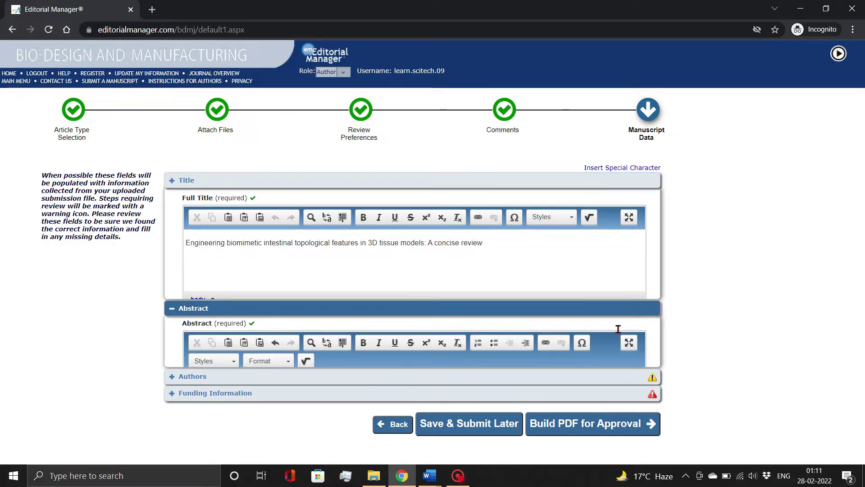
drag(640, 292, 646, 322)
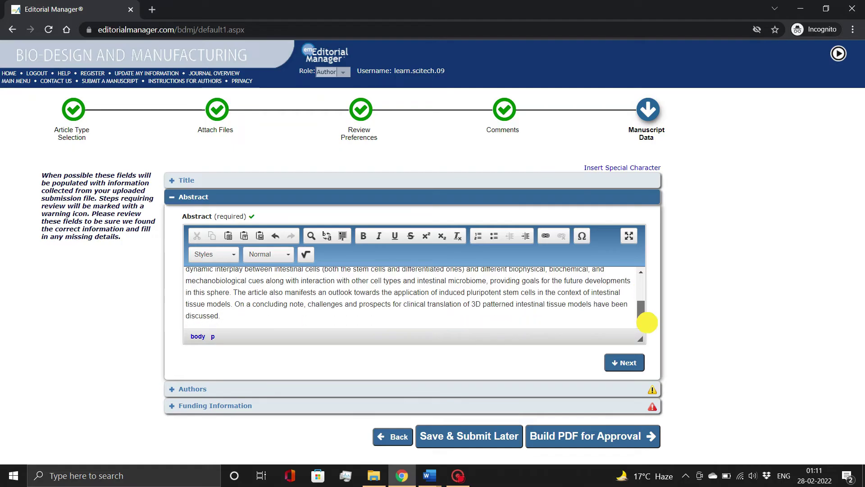
click(628, 363)
scroll(677, 342, down, 2)
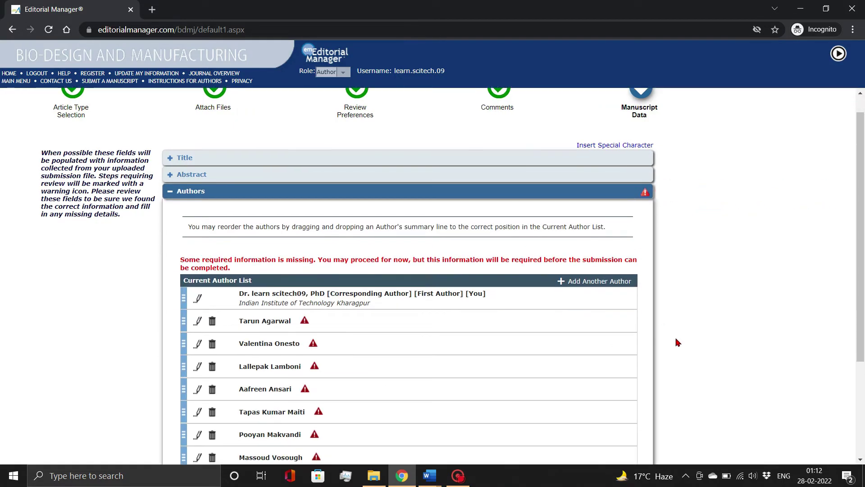
Give the first co-author title Dr, degree PhD, an e-mail and IIT Kharagpur institution, and save
scroll(678, 342, down, 3)
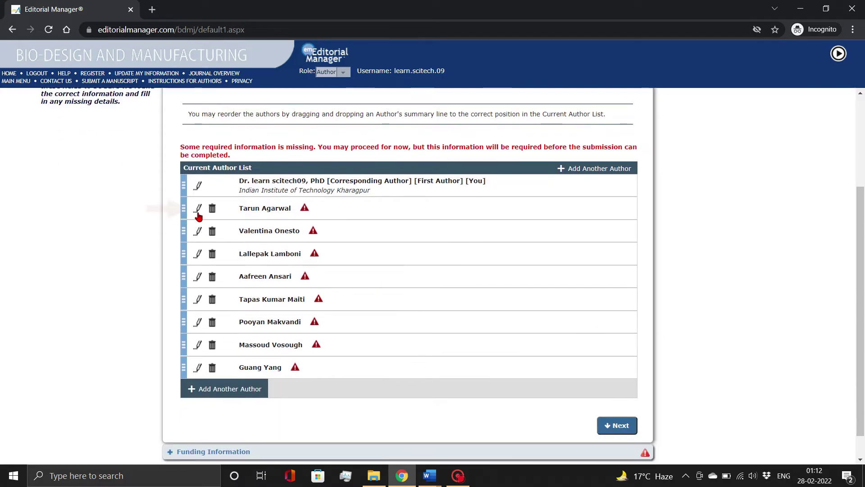
click(199, 210)
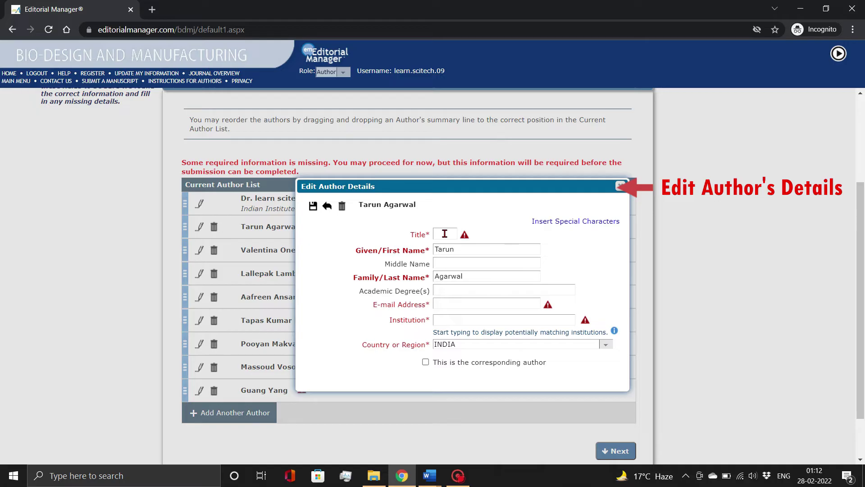
click(445, 233)
text(D)
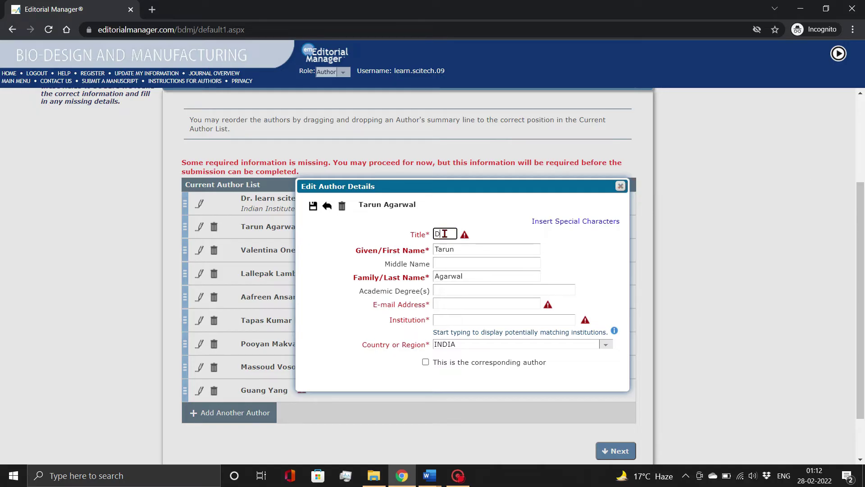
text(r)
click(445, 289)
text(PhD)
click(445, 301)
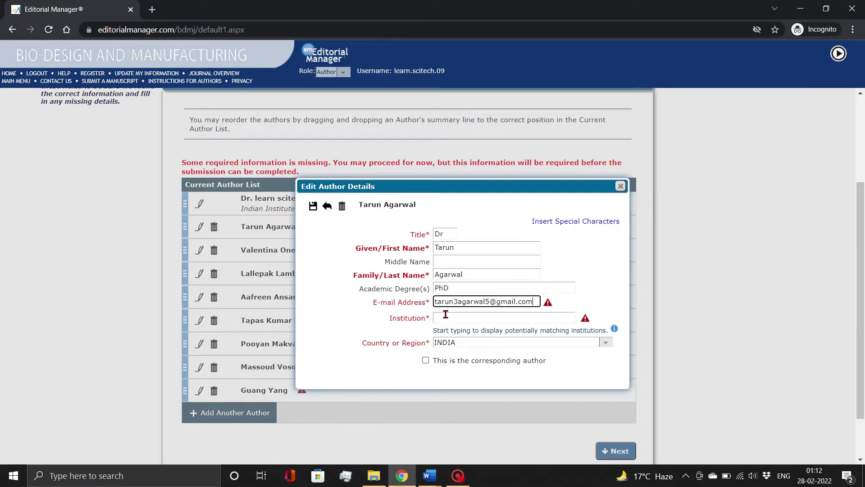
click(446, 316)
text(indian institute of technology)
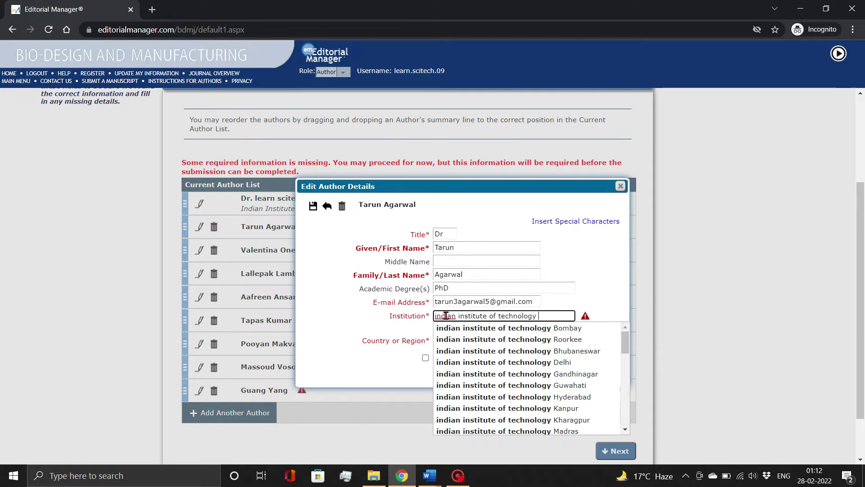
click(481, 420)
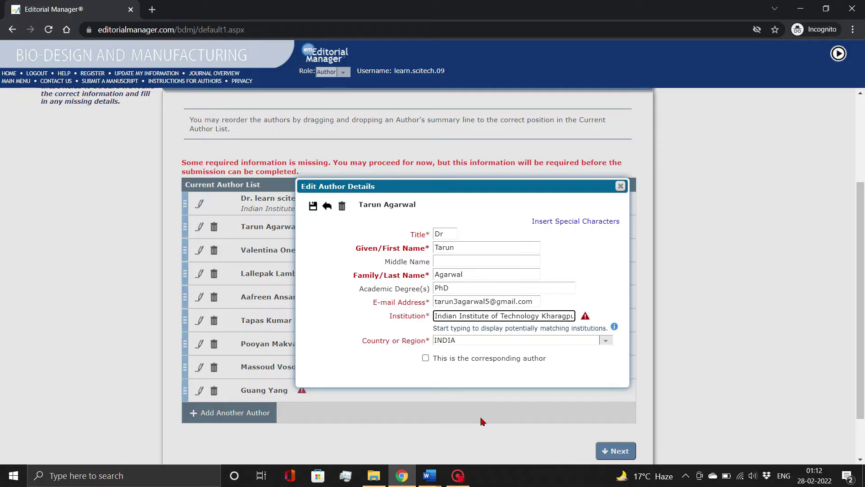
click(469, 383)
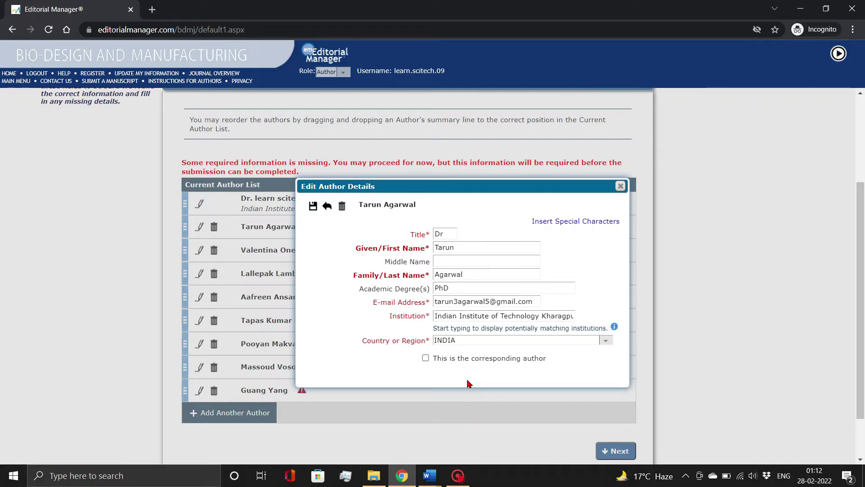
click(314, 208)
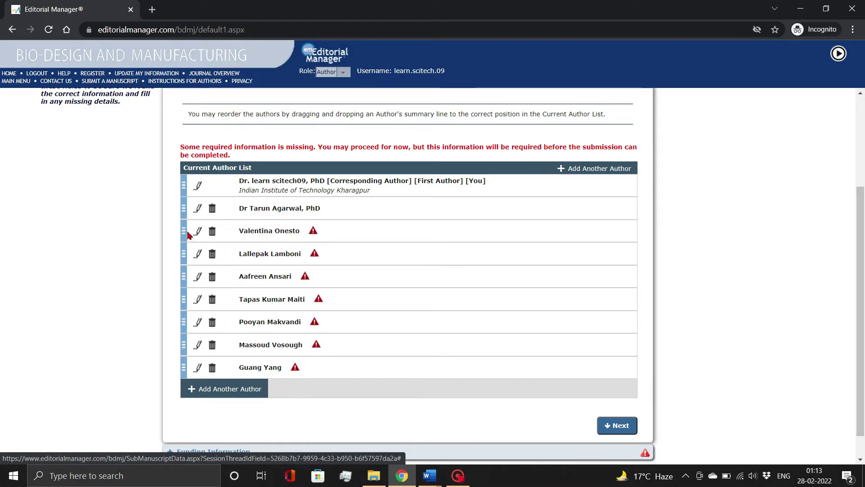
Move the completed co-author to the top and the corresponding author to the bottom, then continue
drag(184, 210, 185, 177)
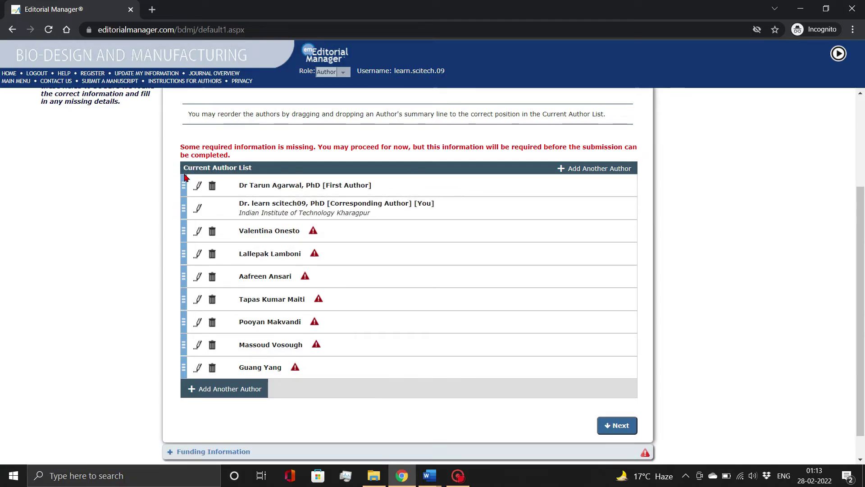
drag(184, 208, 181, 368)
drag(179, 359, 180, 363)
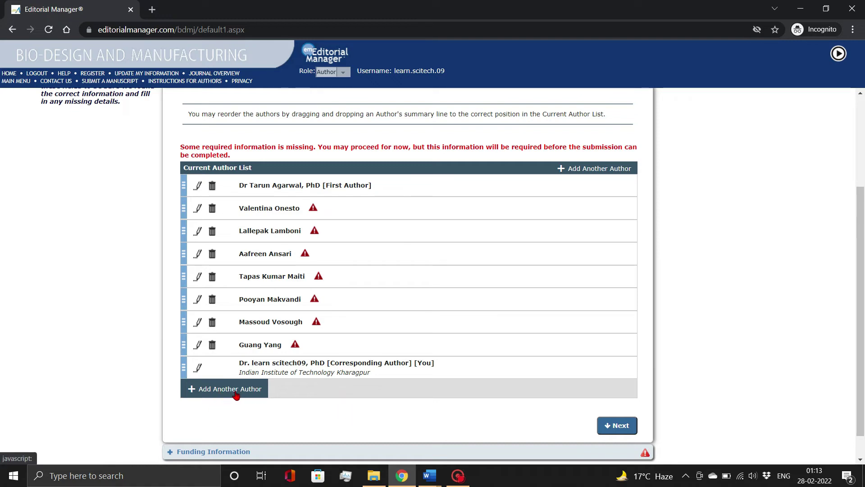
click(605, 420)
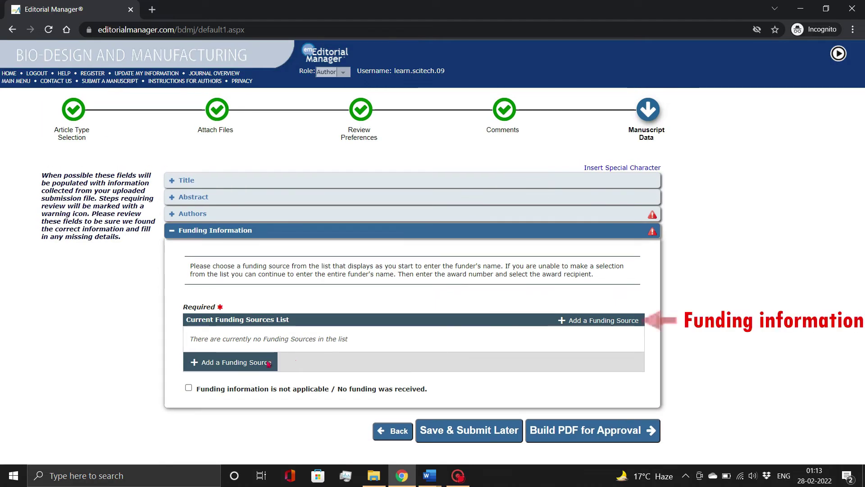
Discard an empty funding source and tick 'not applicable / No funding was received'
click(217, 363)
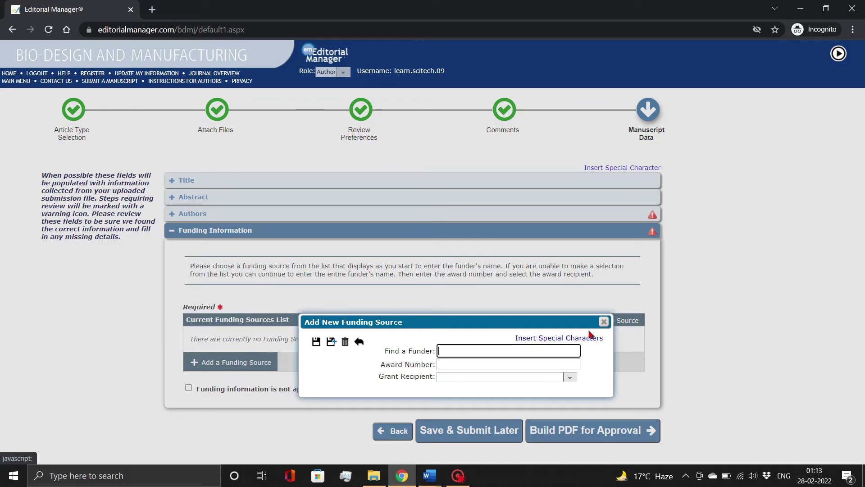
click(604, 321)
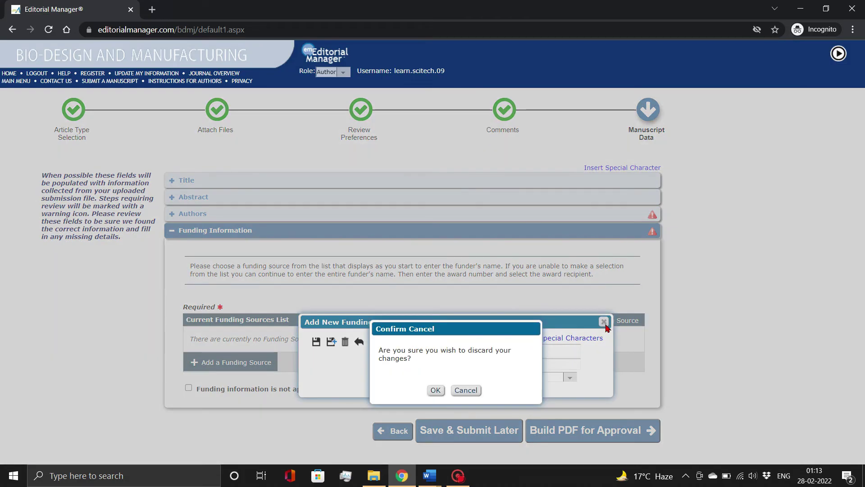
click(436, 390)
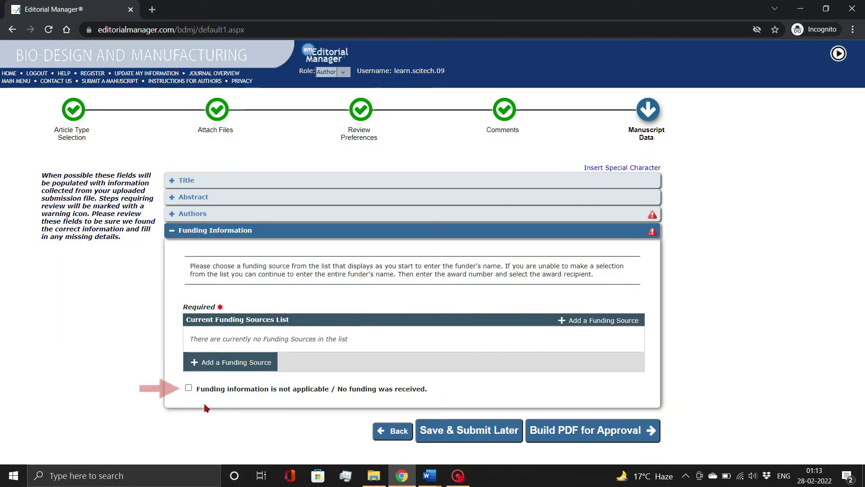
click(189, 387)
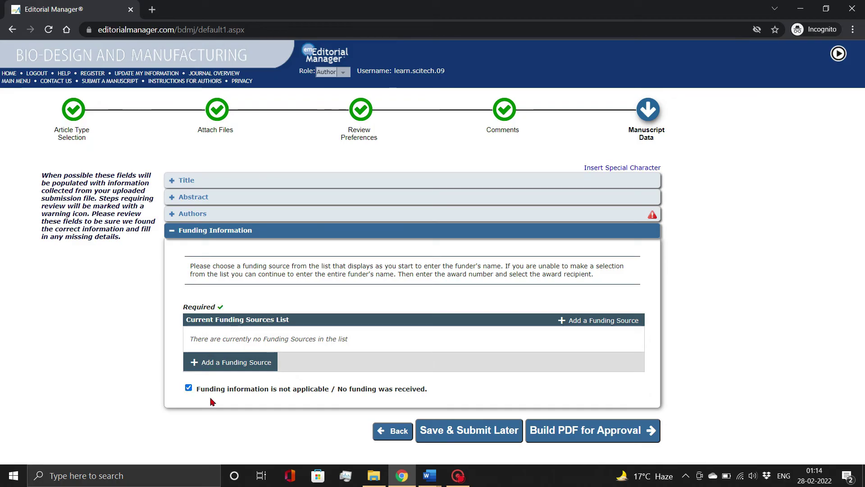
Build the PDF for approval, then download and open it via Action Links' View Submission
click(561, 430)
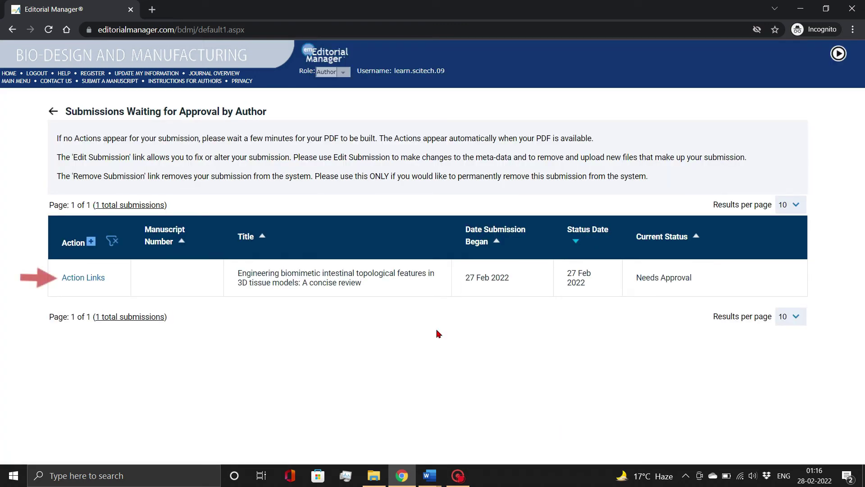
click(63, 278)
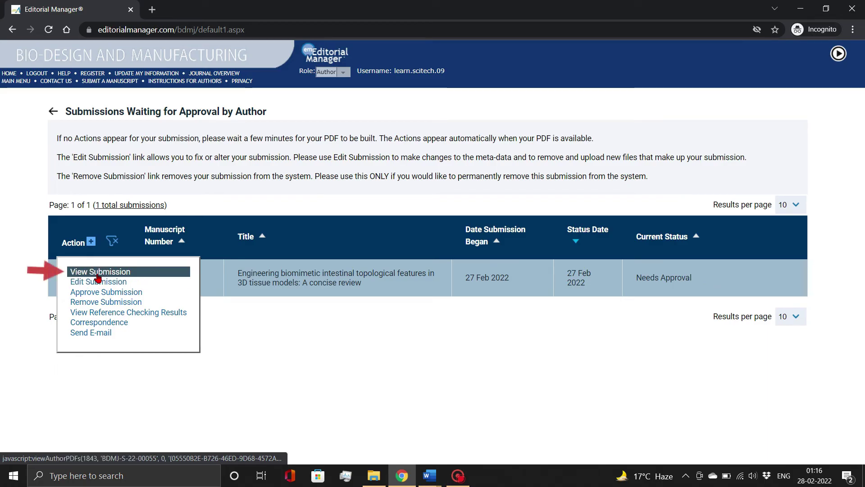
click(98, 274)
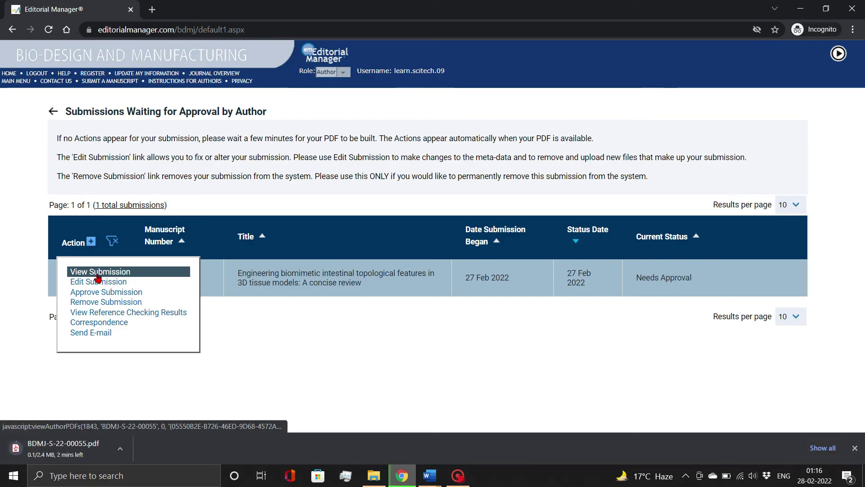
click(63, 451)
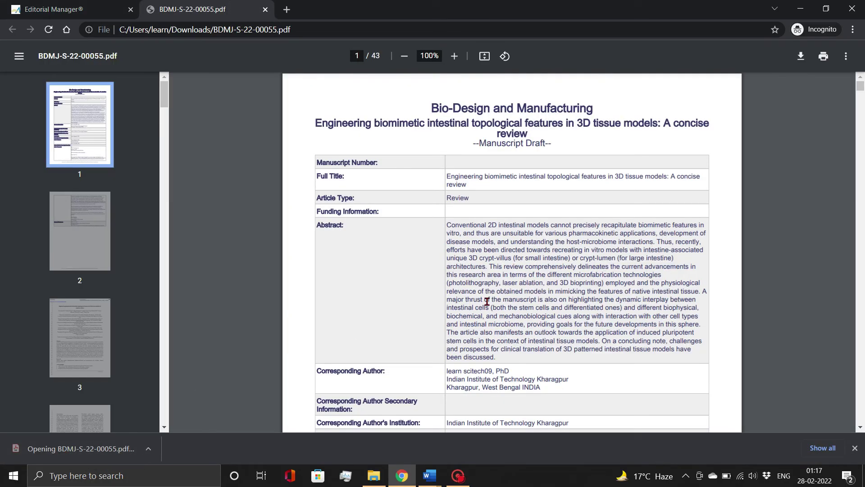
Scroll the manuscript PDF to page 43, then reopen Action Links on the waiting submission
drag(858, 83, 860, 451)
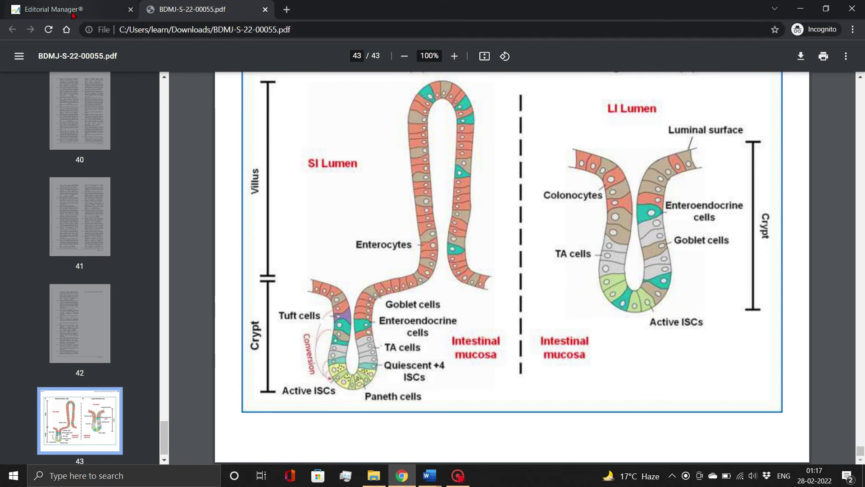
click(72, 13)
click(65, 276)
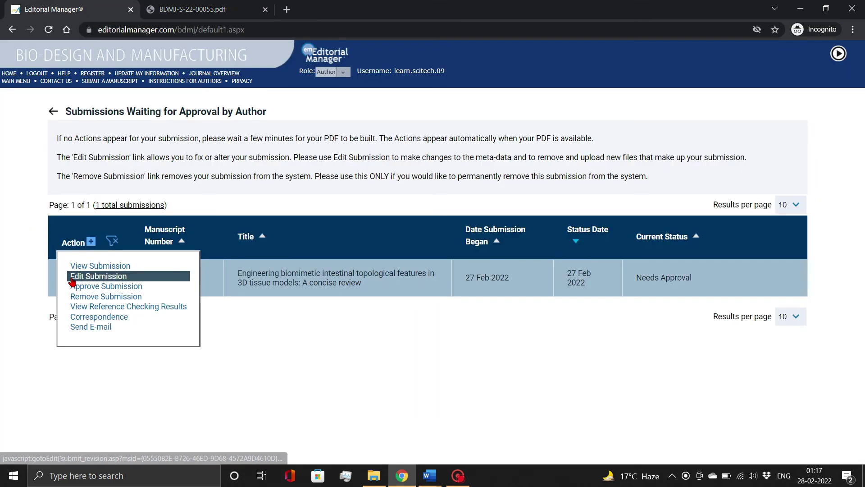